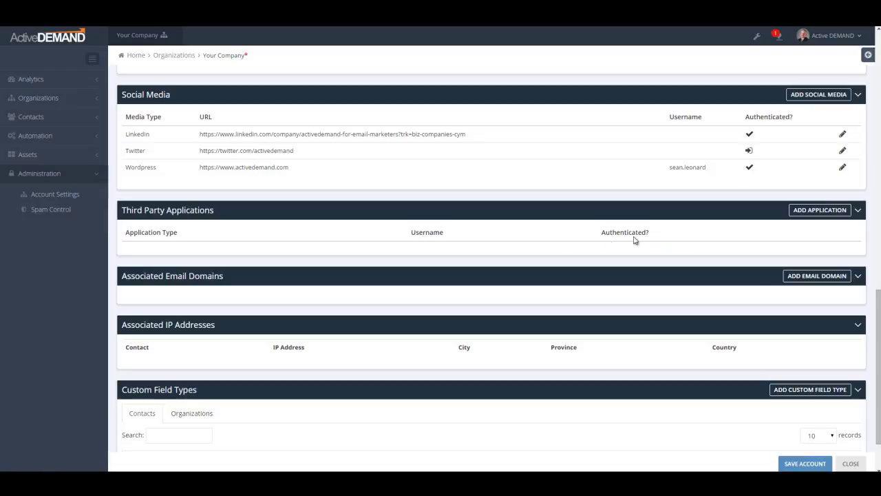
Look over the media types for a new social media entry, including Pinterest's fields, and the existing Twitter entry's details without saving
{"action": "left_click", "coordinate": [809, 94]}
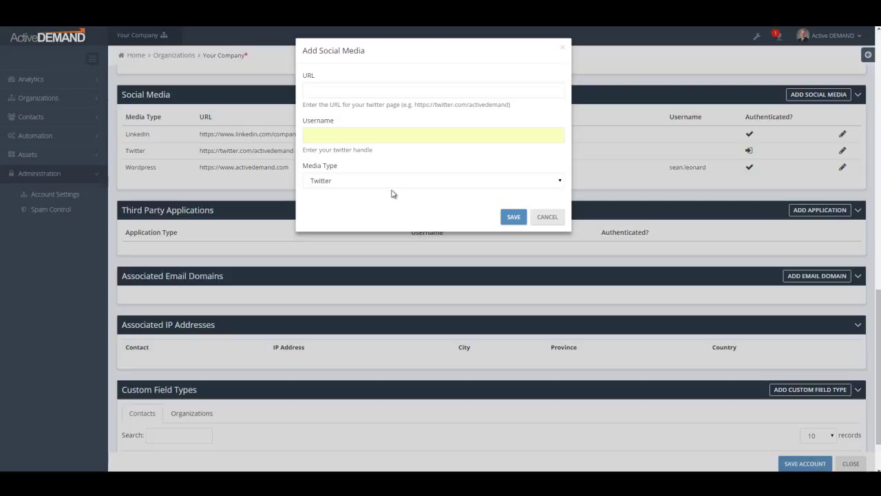
{"action": "left_click", "coordinate": [395, 183]}
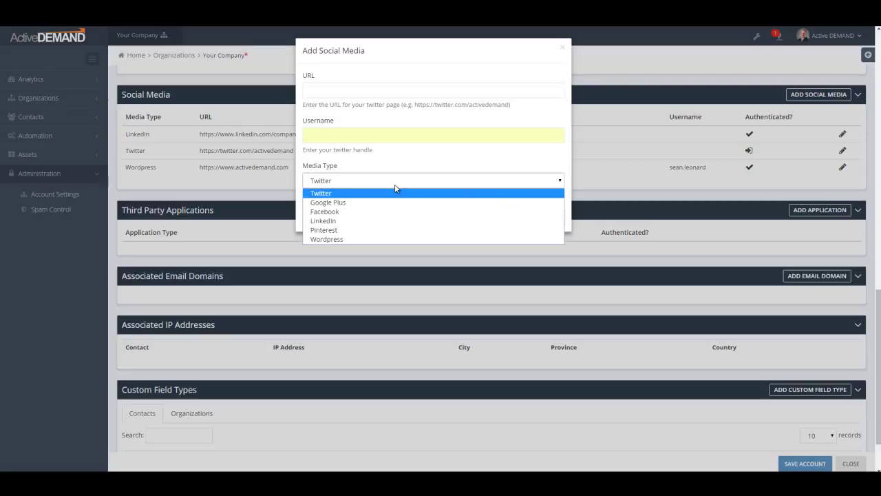
{"action": "left_click", "coordinate": [345, 231]}
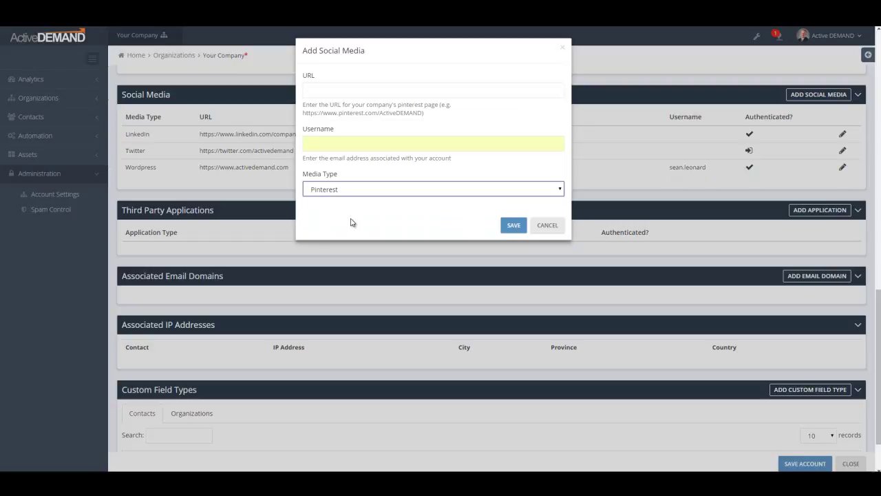
{"action": "left_click", "coordinate": [547, 226]}
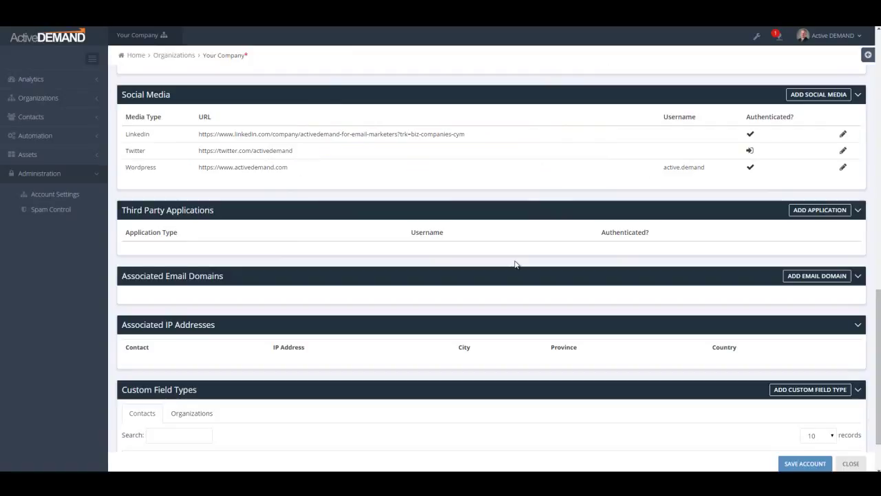
{"action": "left_click", "coordinate": [396, 150]}
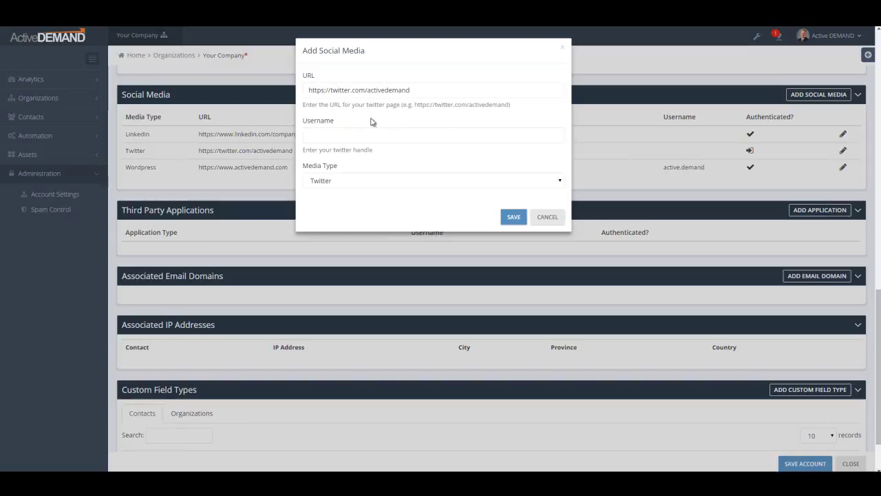
{"action": "left_click", "coordinate": [558, 220]}
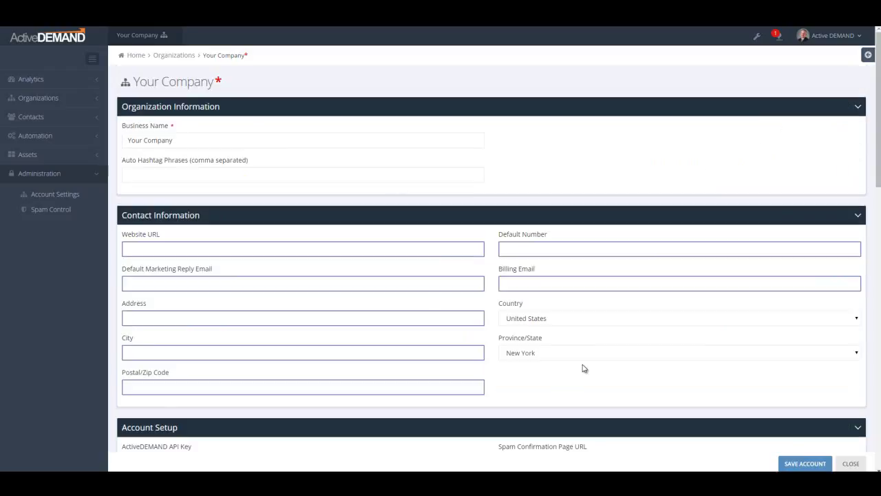
Enter "Marketing automation" as an auto hashtag phrase in the organization information
{"action": "left_click", "coordinate": [146, 174]}
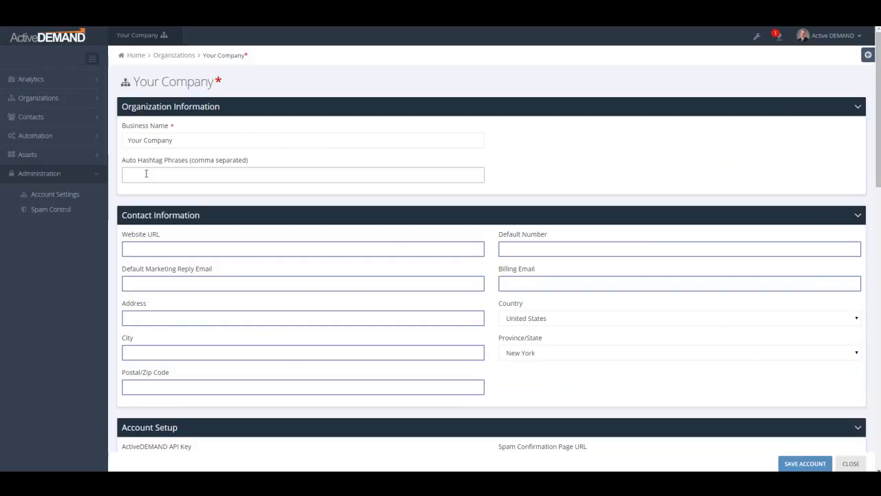
{"action": "type", "text": "Marketing automation"}
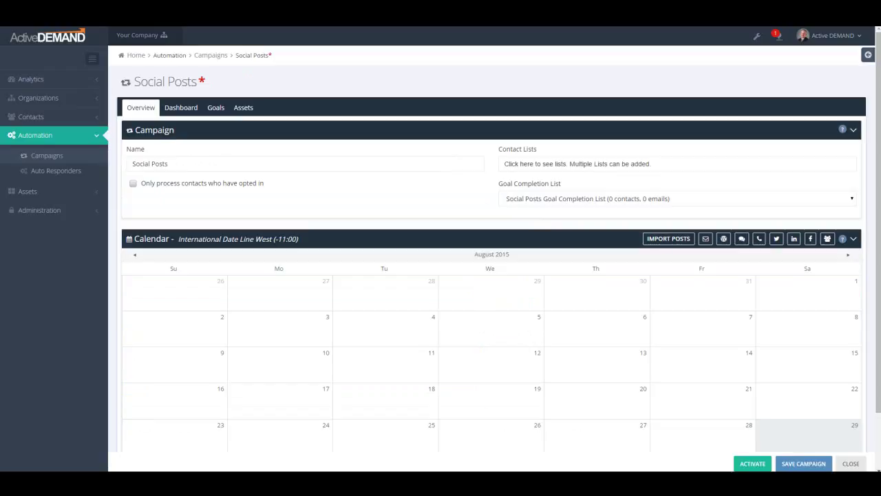
Add a Wordpress step on Wednesday, September 2, with "What Call Tracking for Marketing Can Do For Your Campaigns" as name and title
{"action": "scroll", "coordinate": [552, 393], "scroll_direction": "down", "scroll_amount": 1}
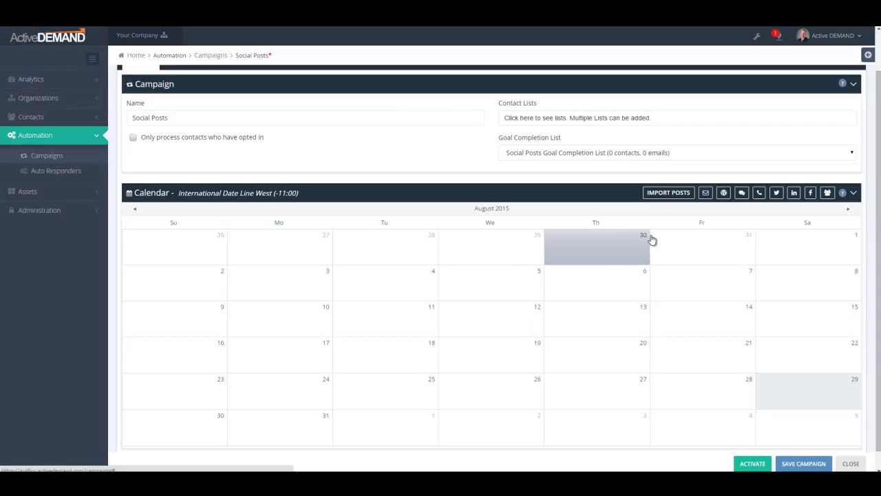
{"action": "left_click_drag", "start_coordinate": [723, 194], "coordinate": [474, 425]}
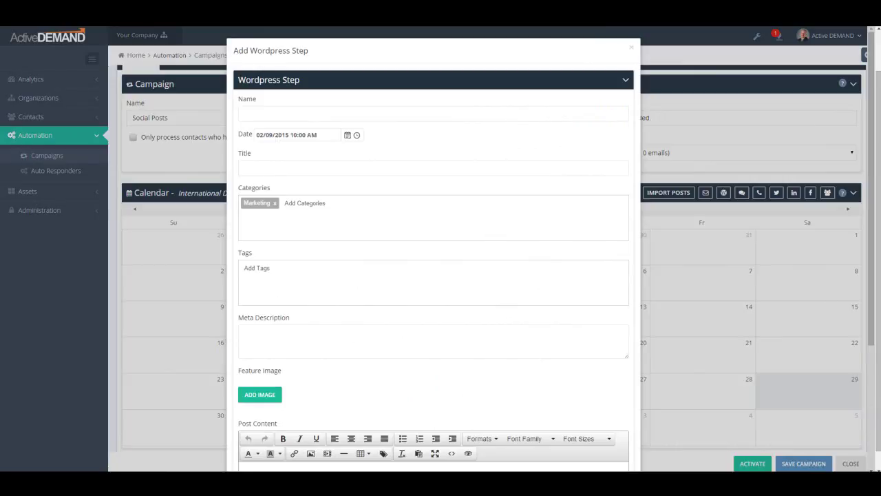
{"action": "left_click", "coordinate": [254, 112]}
{"action": "type", "text": "What Call Tracking for Marketing Can Do For Your Campaigns"}
{"action": "left_click", "coordinate": [255, 167]}
{"action": "type", "text": "What Call Tracking for Marketing Can Do For Your Campaigns"}
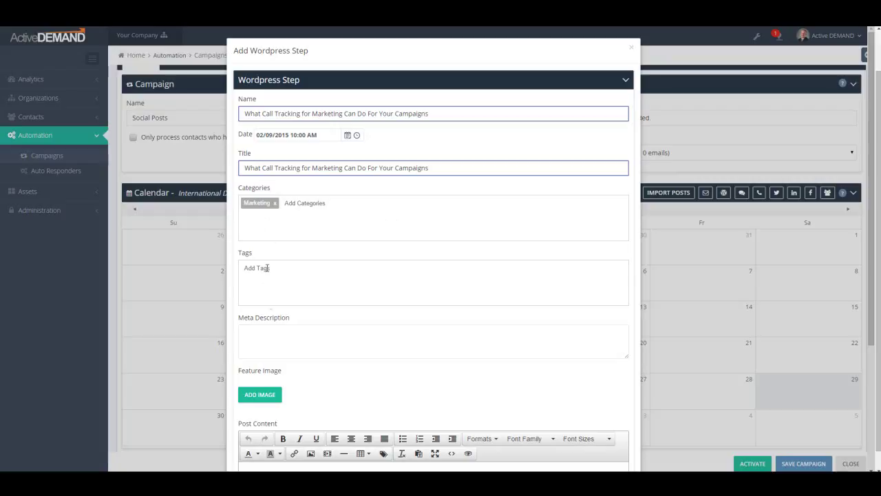
Paste the copied introduction text into the post's meta description and make its text box taller
{"action": "left_click", "coordinate": [247, 337]}
{"action": "key", "text": "ctrl+v"}
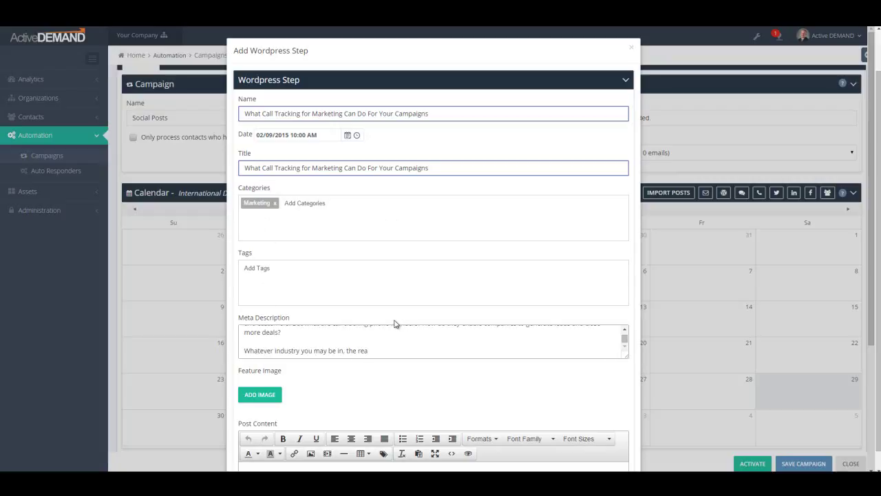
{"action": "left_click_drag", "start_coordinate": [627, 355], "coordinate": [626, 377]}
{"action": "scroll", "coordinate": [392, 353], "scroll_direction": "up", "scroll_amount": 5}
{"action": "scroll", "coordinate": [402, 371], "scroll_direction": "down", "scroll_amount": 3}
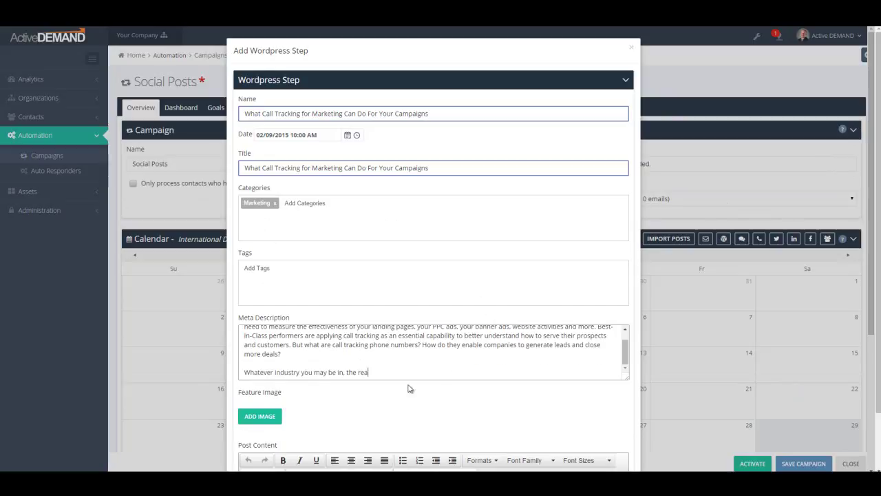
Add the picture of six chart panels on a blue background as the post's feature image
{"action": "scroll", "coordinate": [433, 399], "scroll_direction": "down", "scroll_amount": 3}
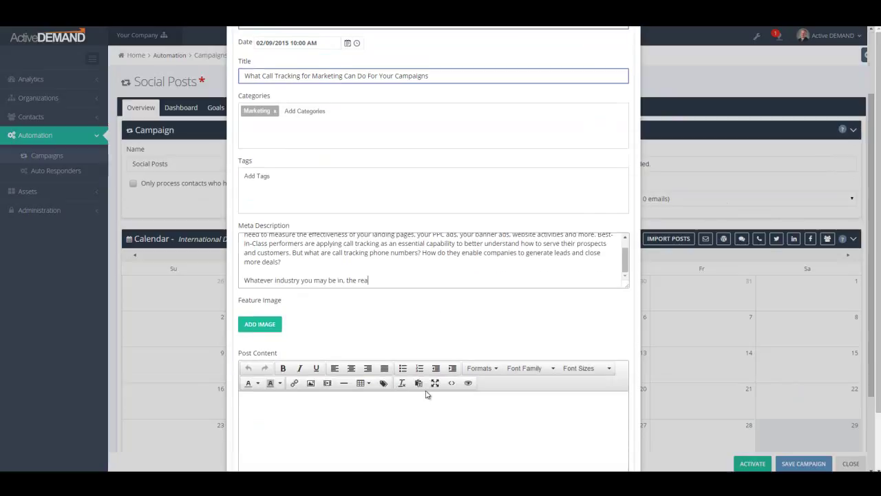
{"action": "left_click", "coordinate": [261, 325]}
{"action": "left_click", "coordinate": [321, 386]}
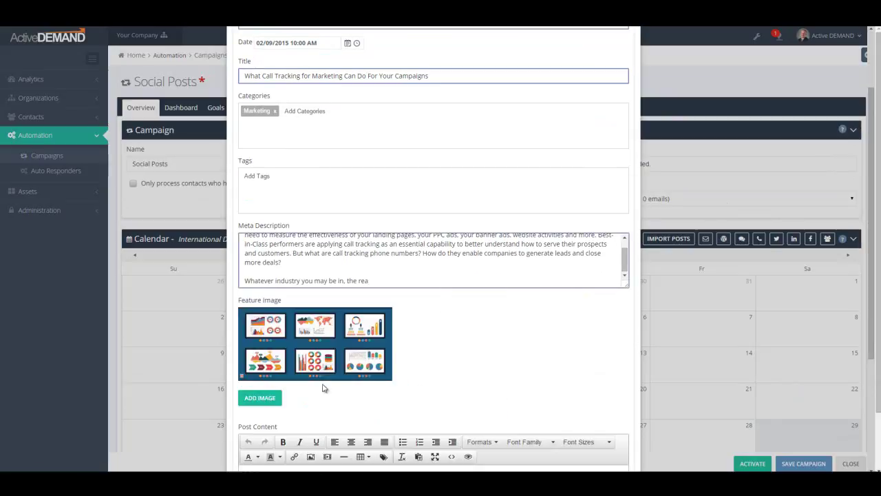
Paste the copied call tracking article into the post content and save the Wordpress step
{"action": "scroll", "coordinate": [456, 320], "scroll_direction": "down", "scroll_amount": 3}
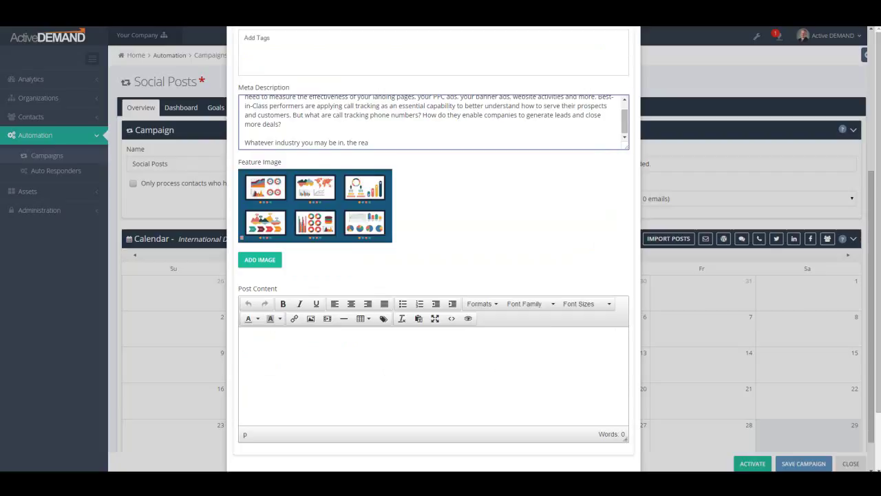
{"action": "key", "text": "ctrl+v"}
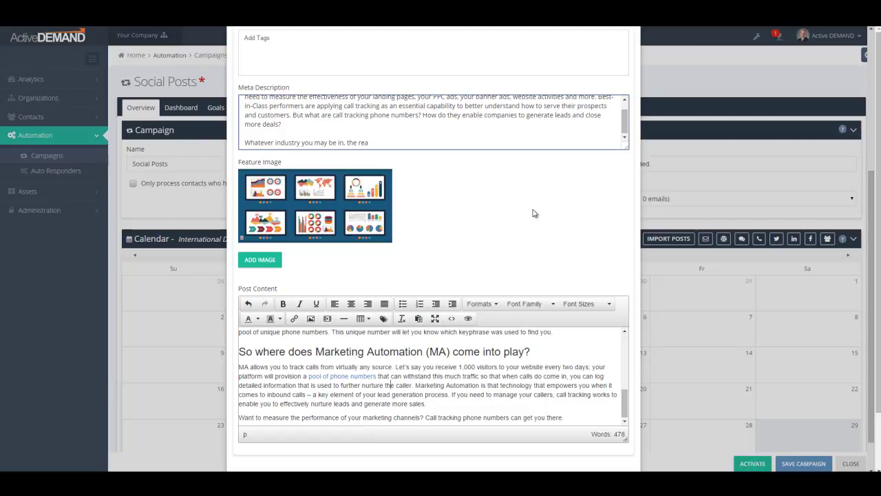
{"action": "scroll", "coordinate": [534, 217], "scroll_direction": "down", "scroll_amount": 1}
{"action": "left_click", "coordinate": [582, 448]}
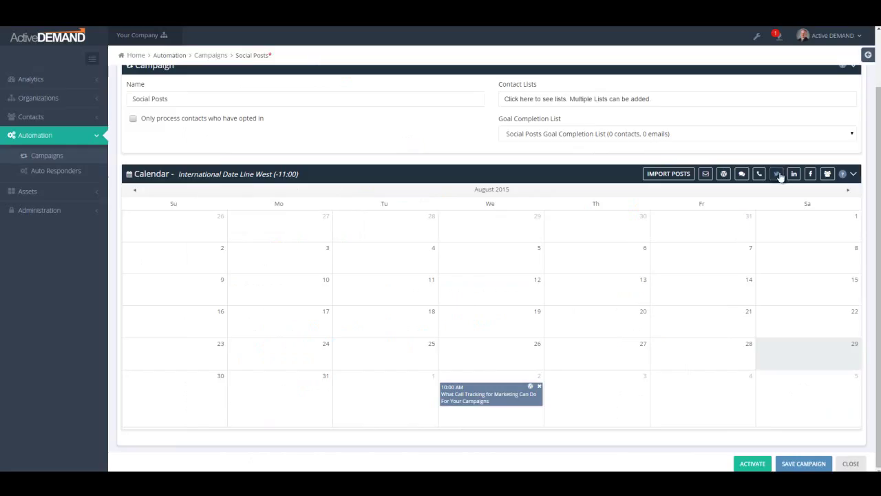
{"action": "left_click_drag", "start_coordinate": [777, 175], "coordinate": [608, 388]}
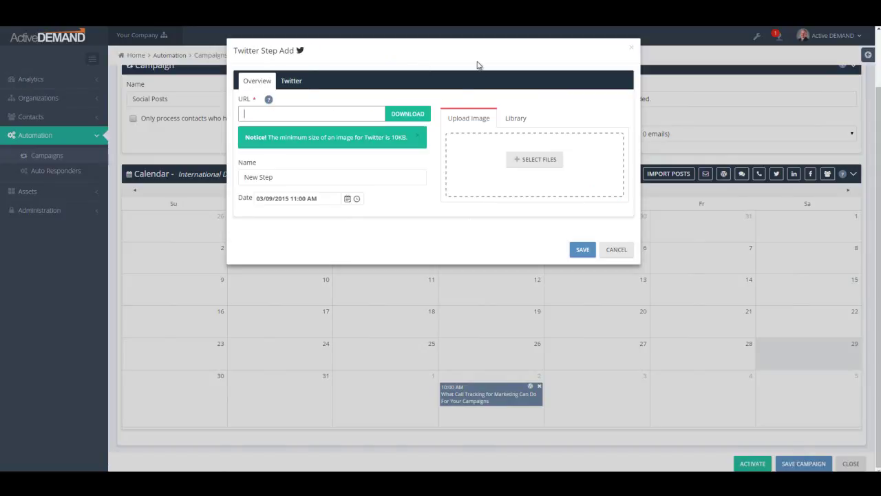
{"action": "key", "text": "ctrl+v"}
{"action": "left_click", "coordinate": [405, 114]}
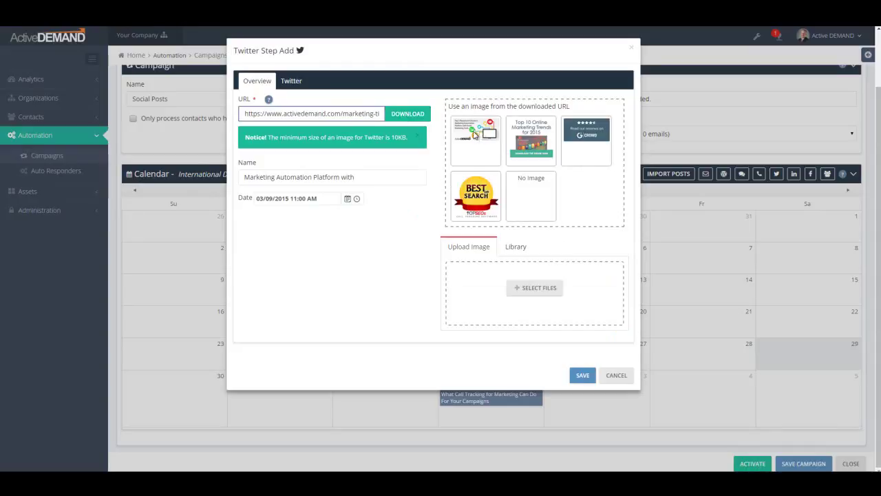
{"action": "left_click", "coordinate": [474, 134]}
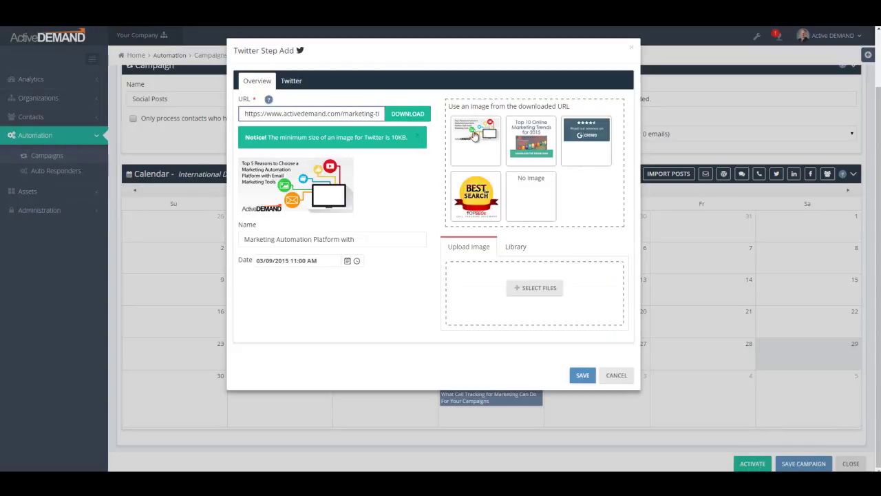
{"action": "left_click", "coordinate": [292, 87]}
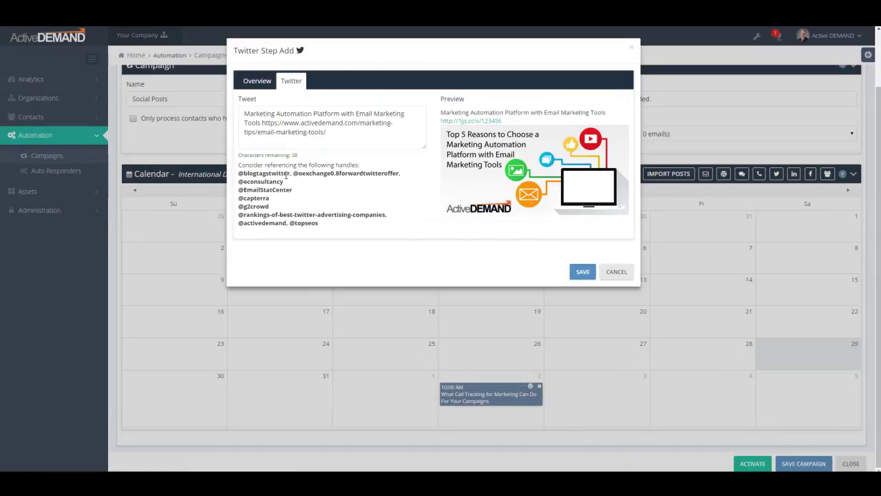
{"action": "left_click_drag", "start_coordinate": [289, 173], "coordinate": [239, 174]}
{"action": "key", "text": "ctrl+c"}
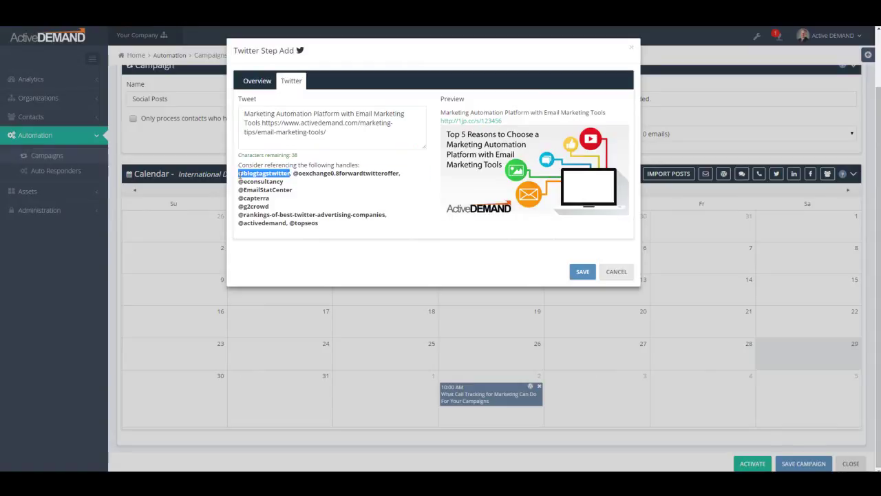
{"action": "left_click", "coordinate": [342, 132]}
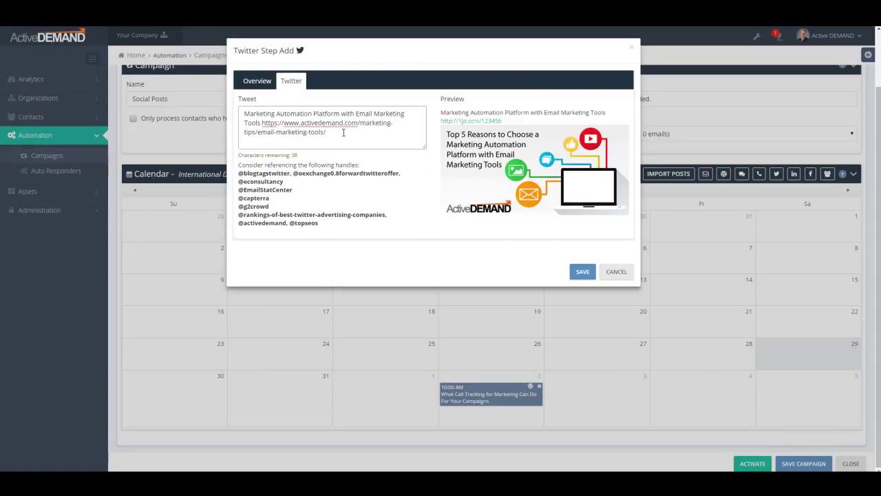
{"action": "key", "text": "ctrl+v"}
{"action": "left_click", "coordinate": [618, 273]}
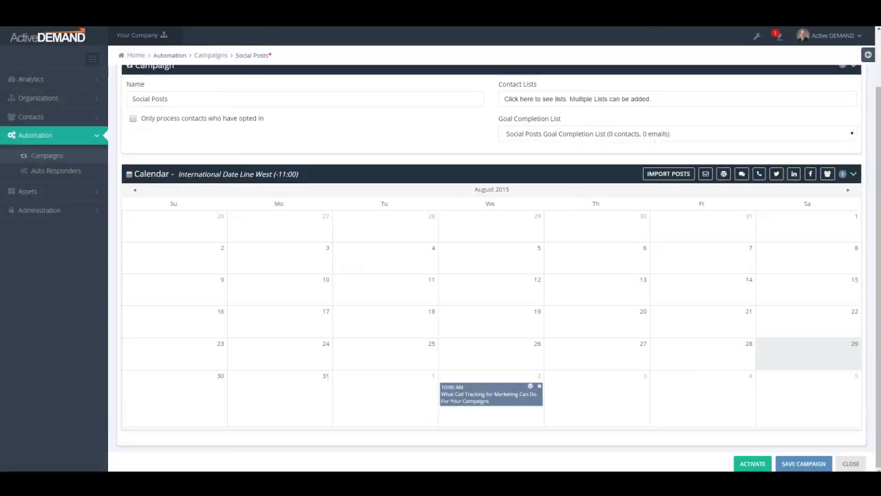
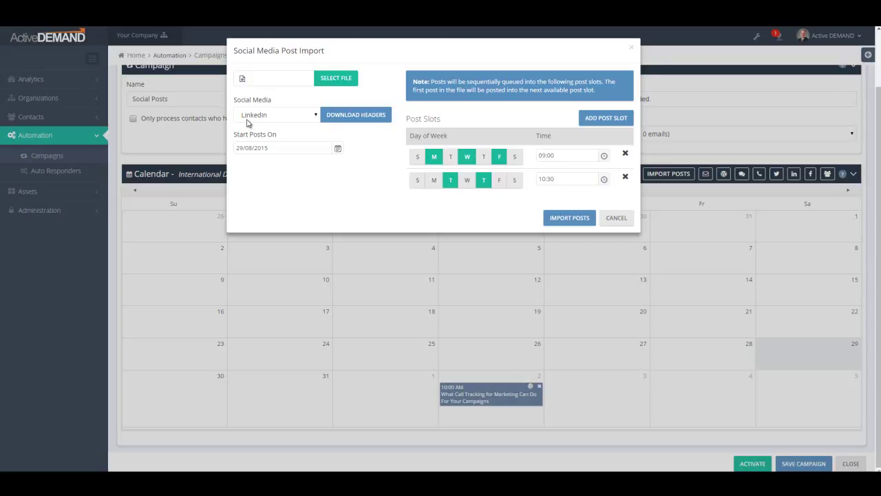
Import the LinkedIn posts from LinkedIn.xlsx into the existing post slots and check them on the campaign calendar
{"action": "left_click", "coordinate": [334, 79]}
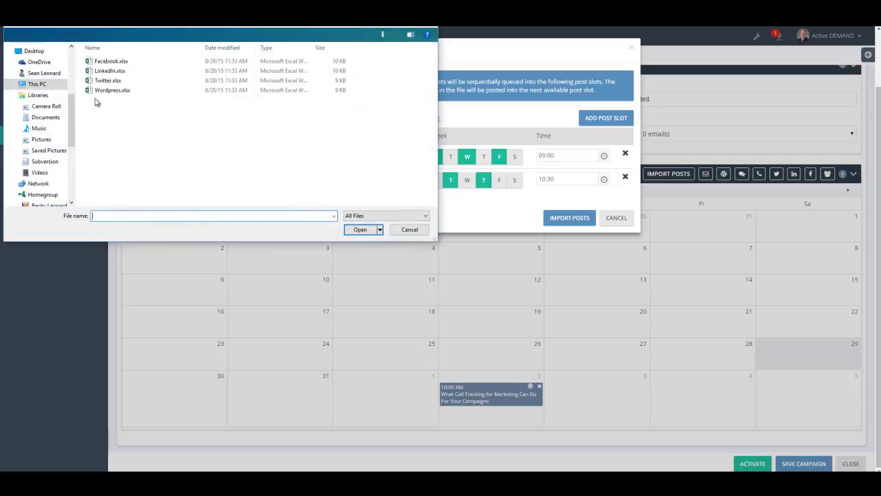
{"action": "left_click", "coordinate": [105, 73]}
{"action": "left_click", "coordinate": [360, 230]}
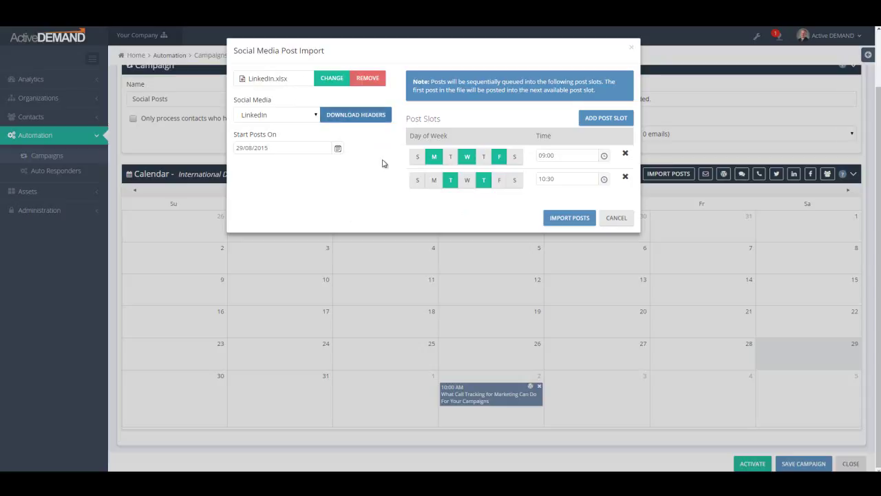
{"action": "left_click", "coordinate": [572, 223]}
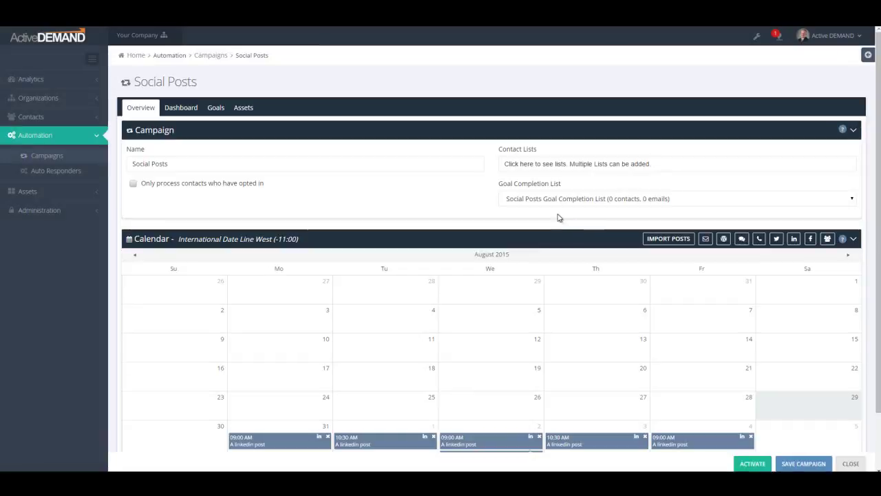
{"action": "scroll", "coordinate": [560, 216], "scroll_direction": "down", "scroll_amount": 1}
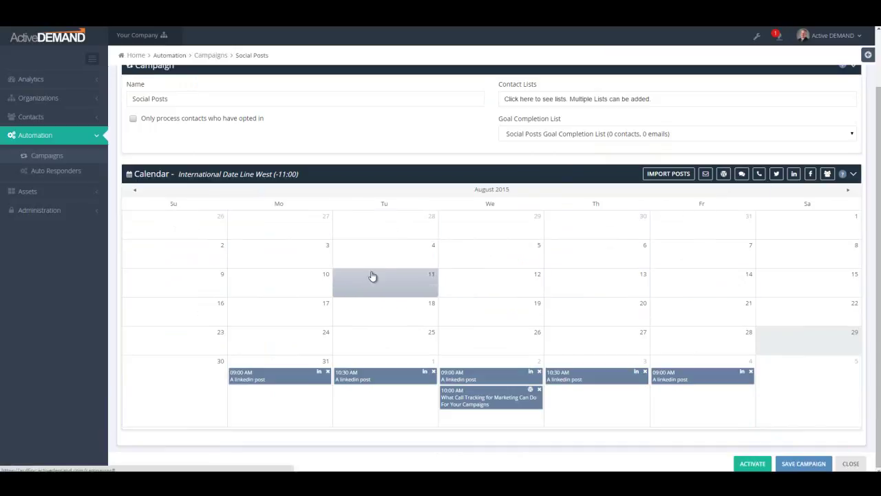
{"action": "left_click", "coordinate": [847, 190]}
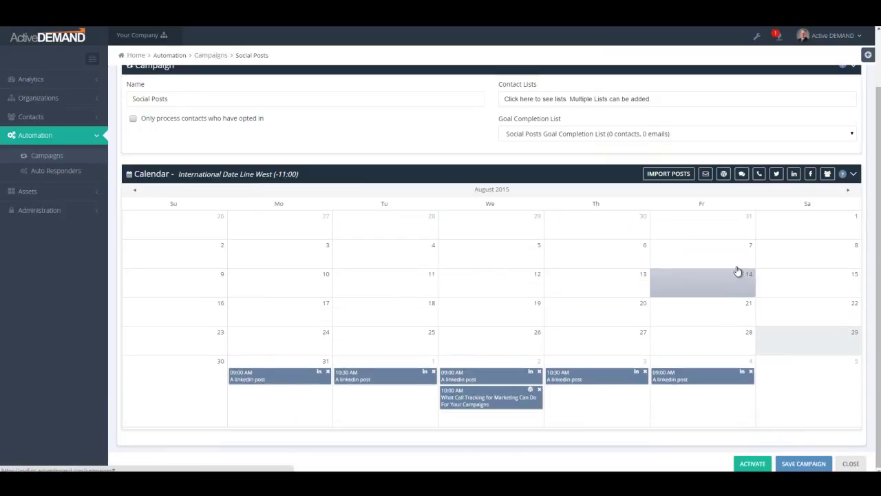
Set up another post import for Wordpress, removing Wednesday and Friday so the 09:00 slot covers only Monday
{"action": "left_click", "coordinate": [662, 175]}
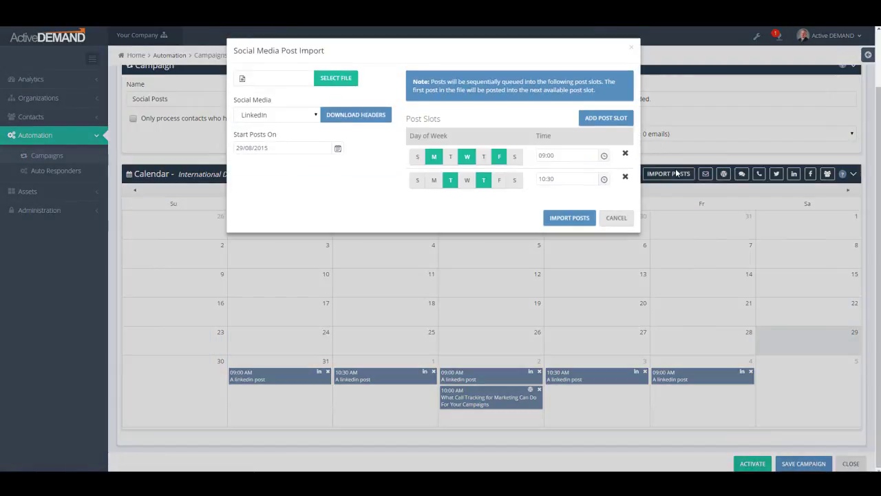
{"action": "left_click", "coordinate": [258, 112]}
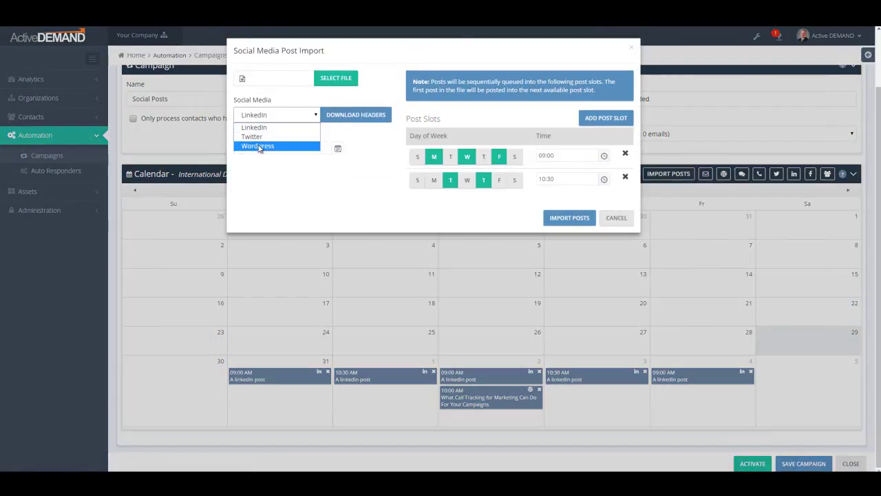
{"action": "left_click", "coordinate": [259, 146]}
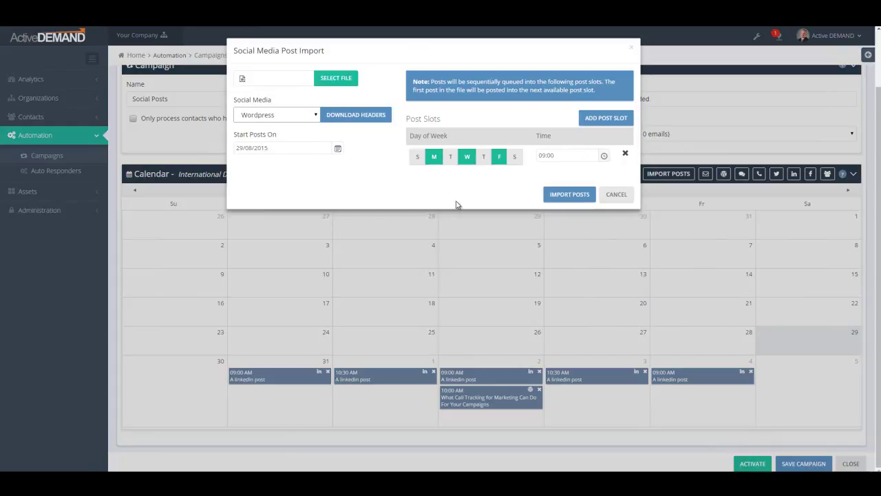
{"action": "left_click", "coordinate": [467, 156]}
{"action": "left_click", "coordinate": [499, 156]}
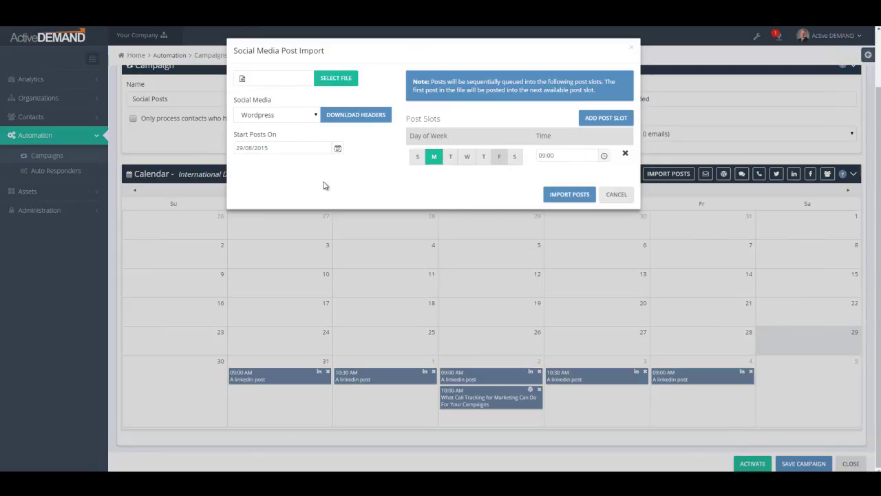
Import the Wordpress posts from Wordpress.xlsx into the Monday slot and browse the campaign calendar forward to November 2015
{"action": "left_click", "coordinate": [338, 81]}
{"action": "double_click", "coordinate": [109, 90]}
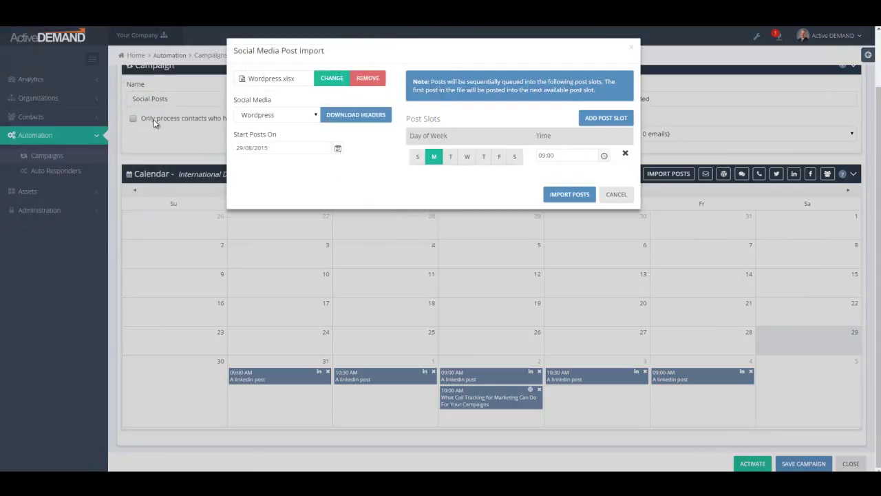
{"action": "left_click", "coordinate": [569, 194]}
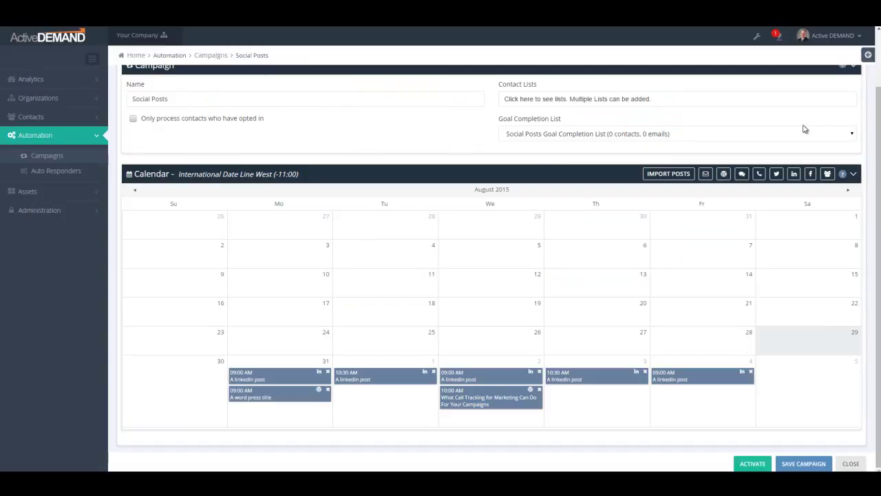
{"action": "double_click", "coordinate": [848, 191]}
{"action": "left_click", "coordinate": [849, 191]}
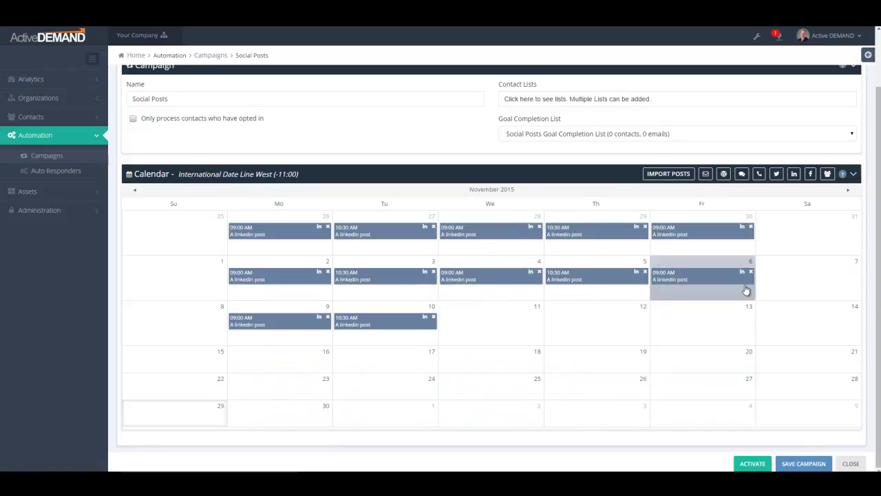
Import the LinkedIn posts from LinkedIn.xlsx again with a start date of 11/11/2015 and check the following month on the calendar
{"action": "left_click", "coordinate": [663, 175]}
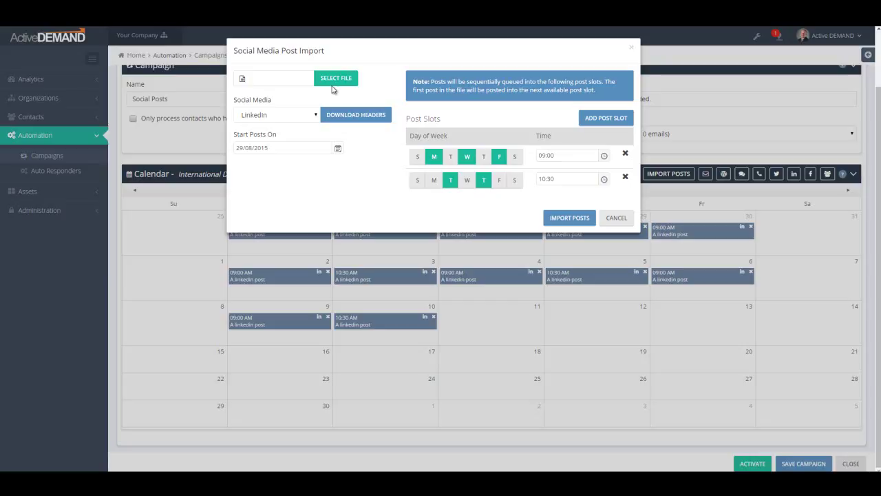
{"action": "left_click", "coordinate": [336, 81]}
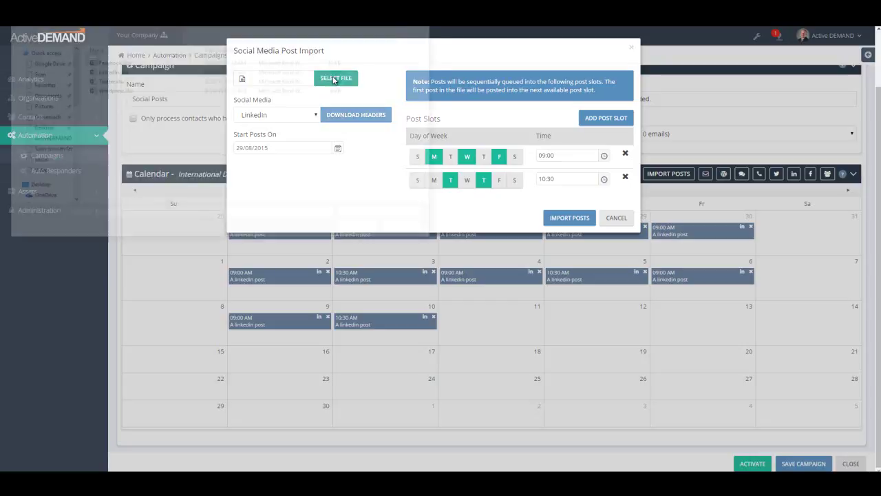
{"action": "double_click", "coordinate": [112, 71]}
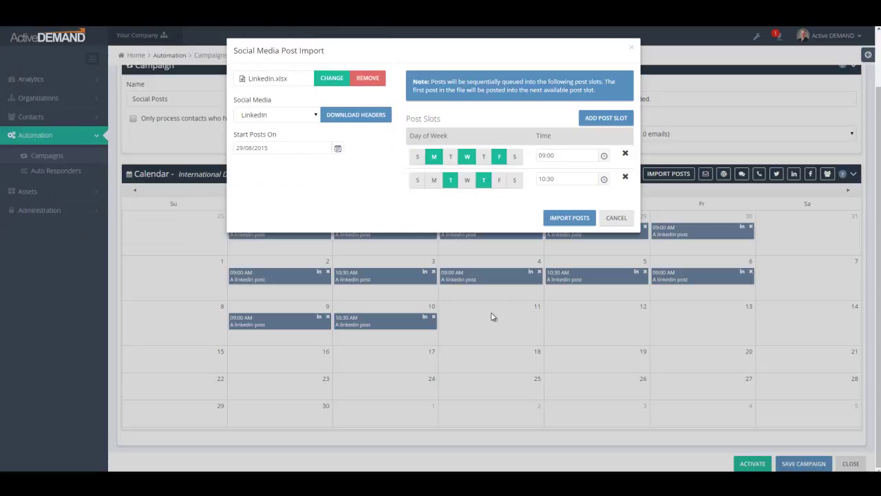
{"action": "left_click", "coordinate": [334, 148]}
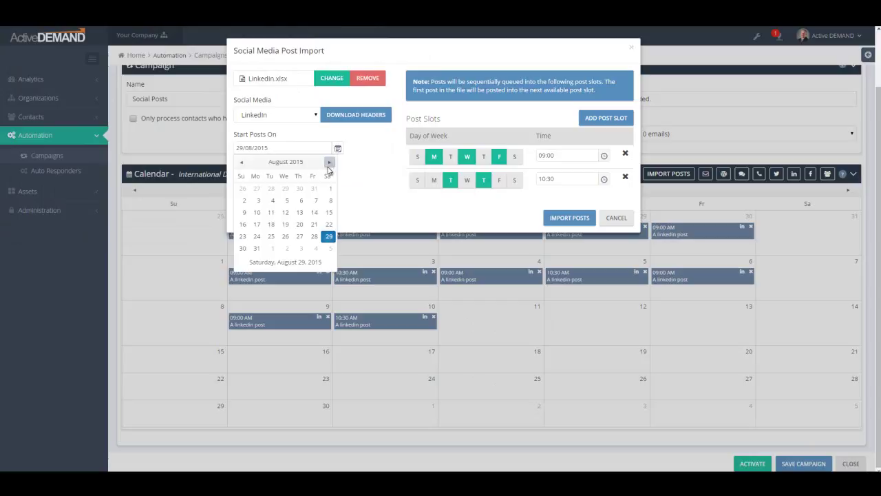
{"action": "left_click", "coordinate": [331, 163]}
{"action": "left_click", "coordinate": [330, 163]}
{"action": "left_click", "coordinate": [330, 163]}
{"action": "left_click", "coordinate": [285, 212]}
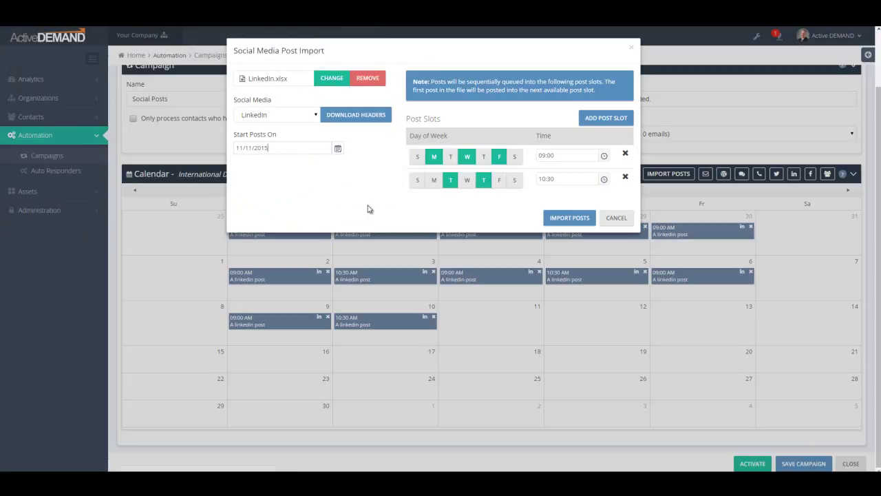
{"action": "left_click", "coordinate": [566, 219]}
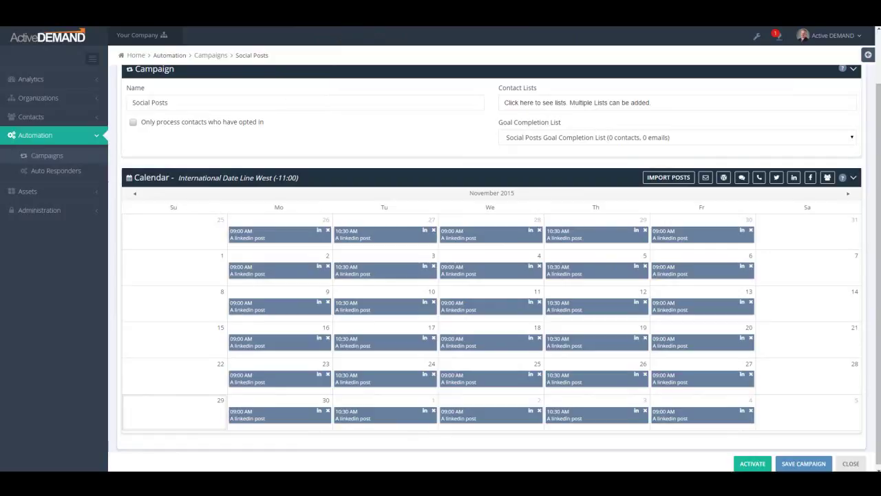
{"action": "left_click", "coordinate": [847, 195]}
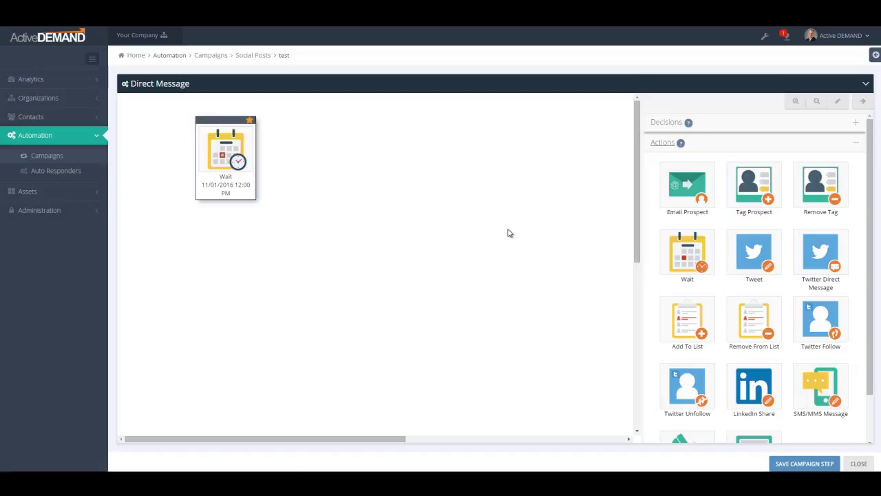
Add a Twitter Direct Message action to the Direct Message workflow and connect the Wait action to it
{"action": "left_click_drag", "start_coordinate": [872, 227], "coordinate": [878, 253]}
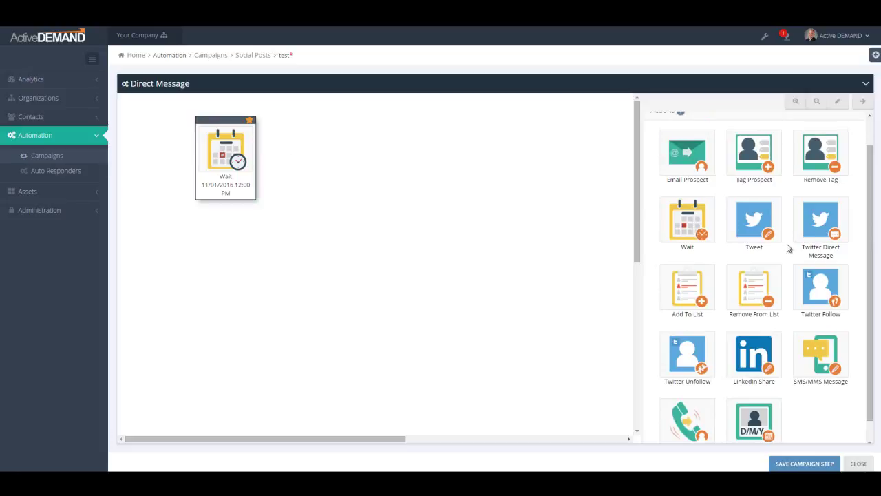
{"action": "left_click_drag", "start_coordinate": [836, 224], "coordinate": [421, 201]}
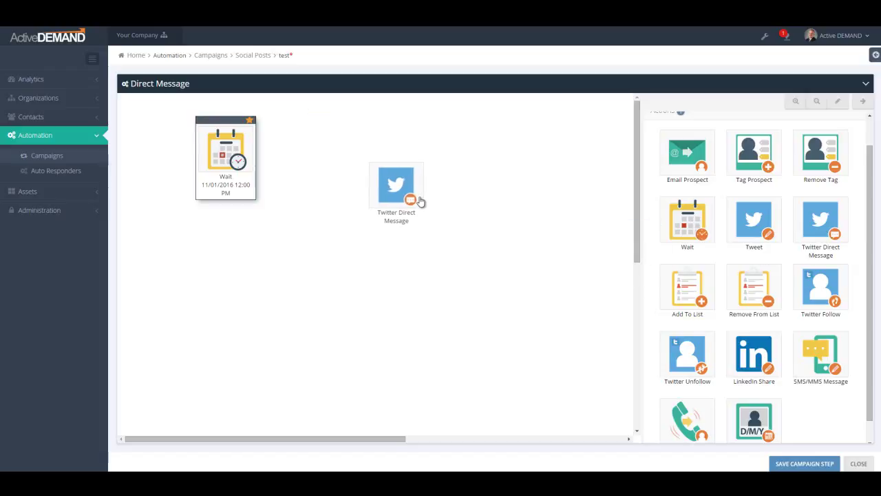
{"action": "left_click", "coordinate": [523, 283]}
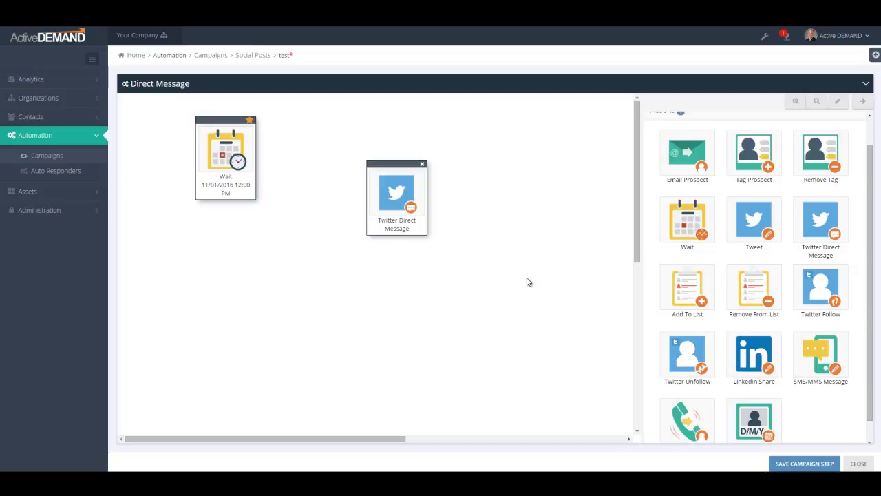
{"action": "left_click_drag", "start_coordinate": [256, 157], "coordinate": [373, 202]}
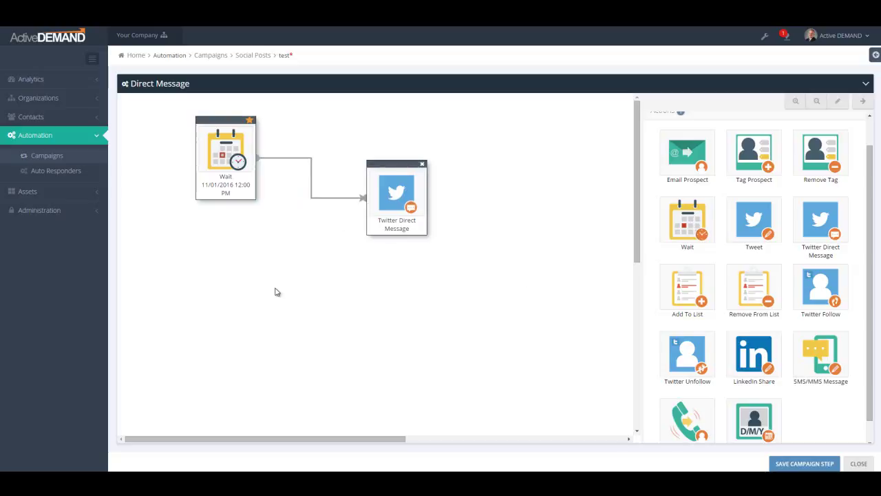